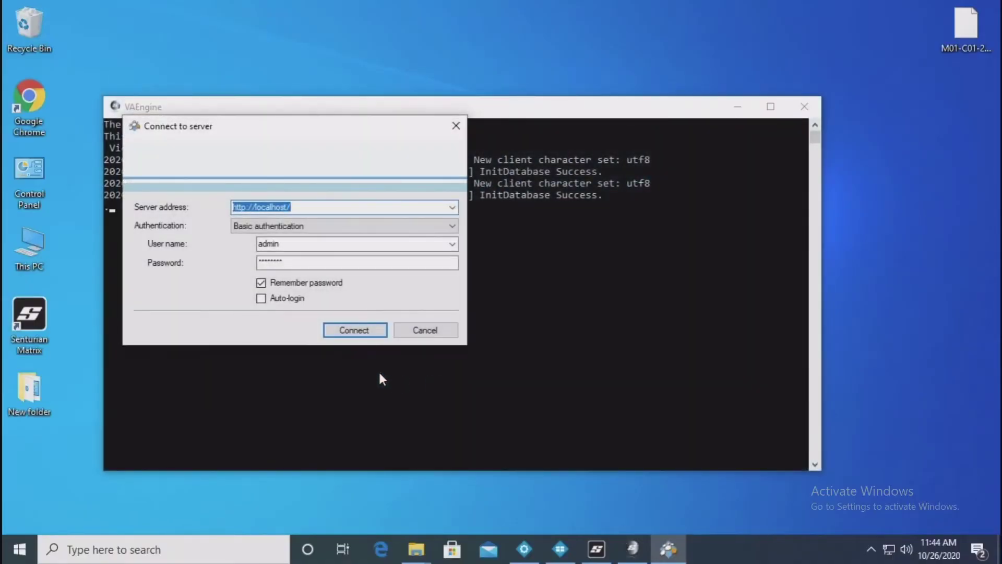
Step: Connect to the local video server and load Customer IPC (192.168.1.224) - Camera 1 for analysis
click(363, 334)
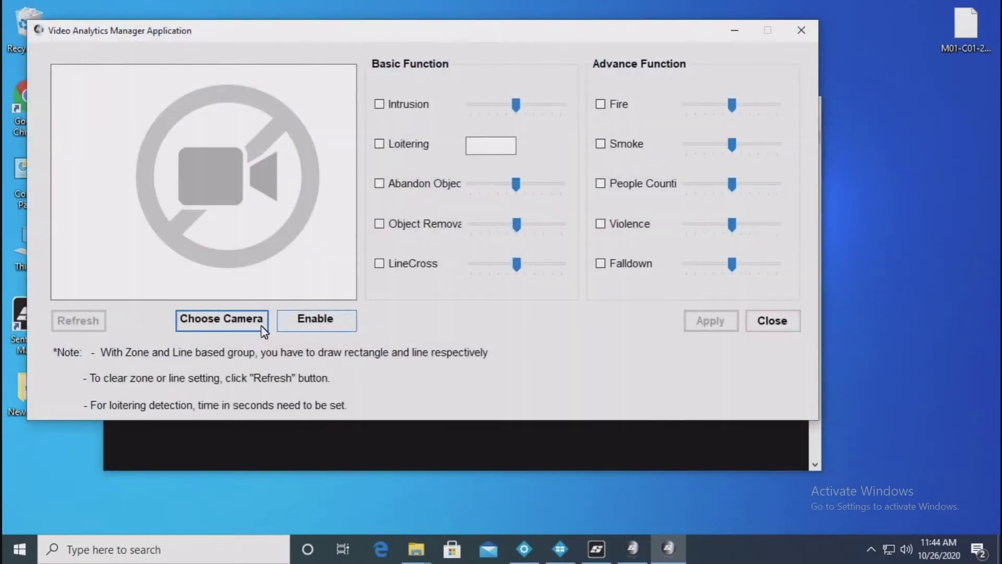
click(233, 328)
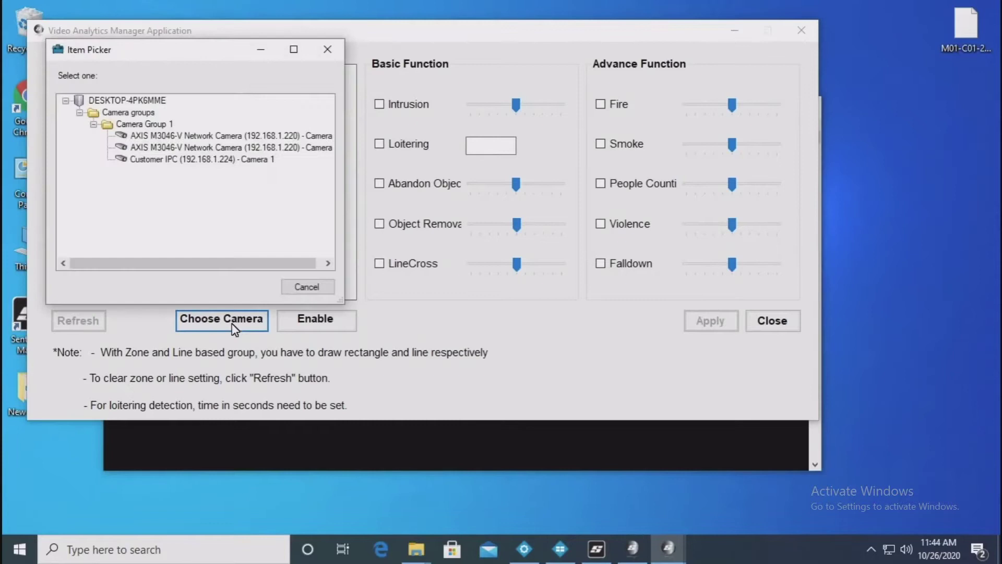
double_click(226, 161)
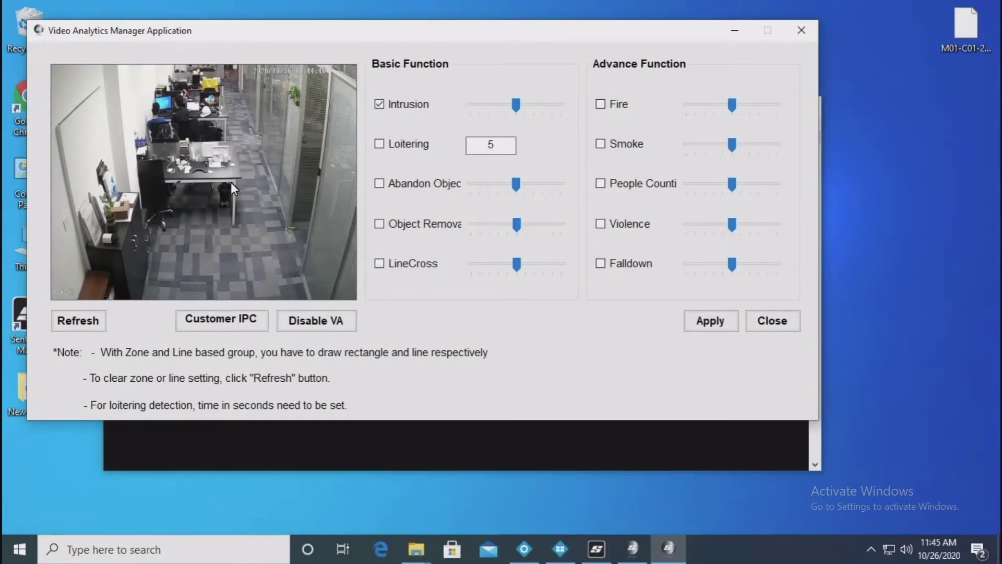
Step: Draw a detection zone over the office floor, clear it with Refresh, and switch to XProtect Smart Client
drag(271, 241, 271, 240)
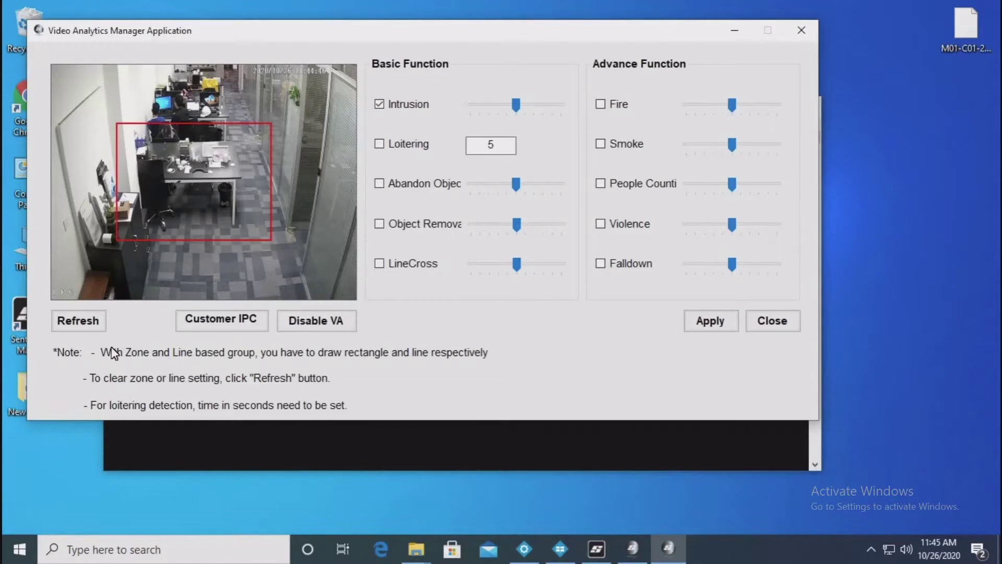
click(83, 328)
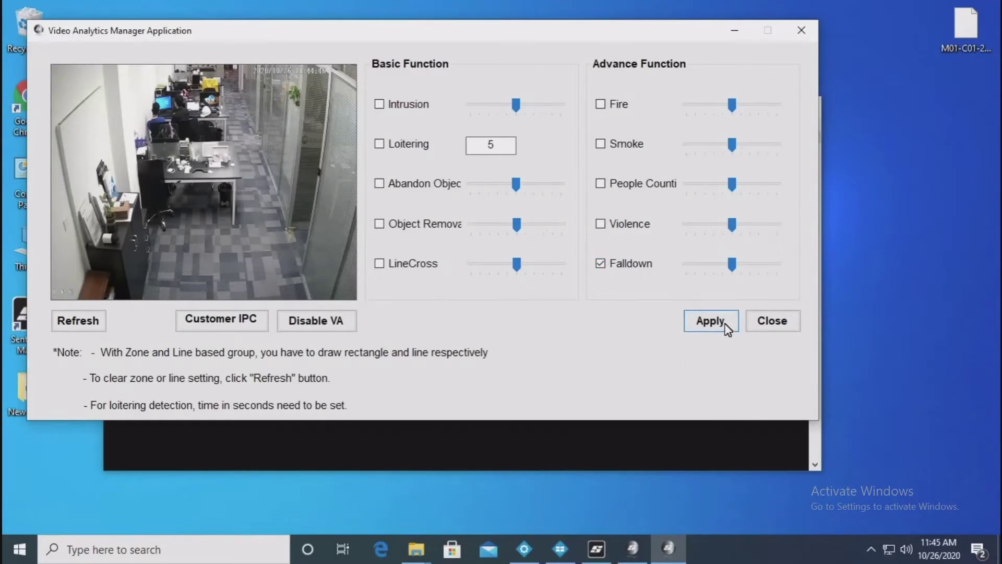
click(562, 548)
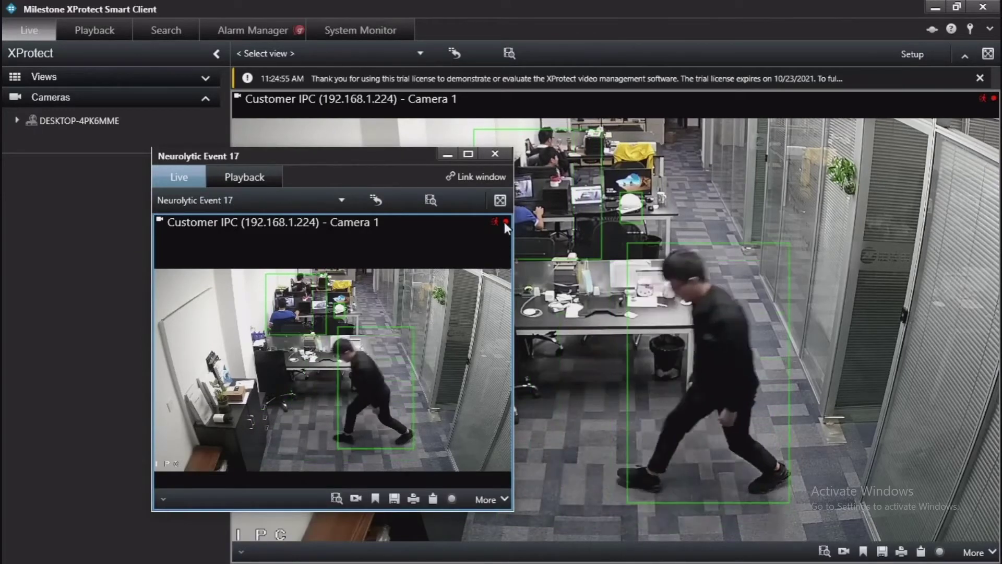
Step: Dismiss the Neurolytic Event 17 fall alarm pop-up
click(495, 154)
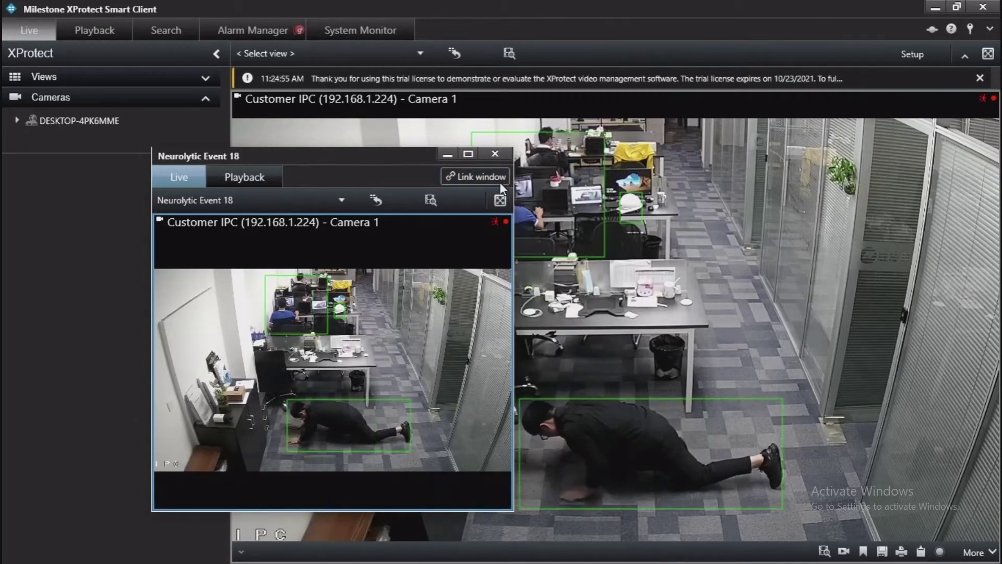
Step: Dismiss the Neurolytic Event 18 fall alarm pop-up
click(495, 153)
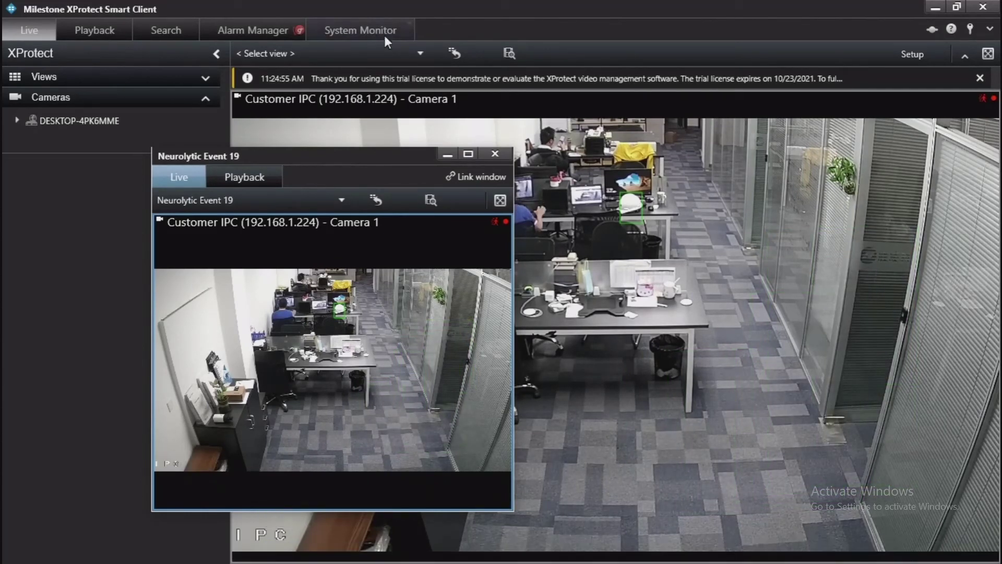
Step: Dismiss the Neurolytic Event 19 fall alarm pop-up
click(494, 156)
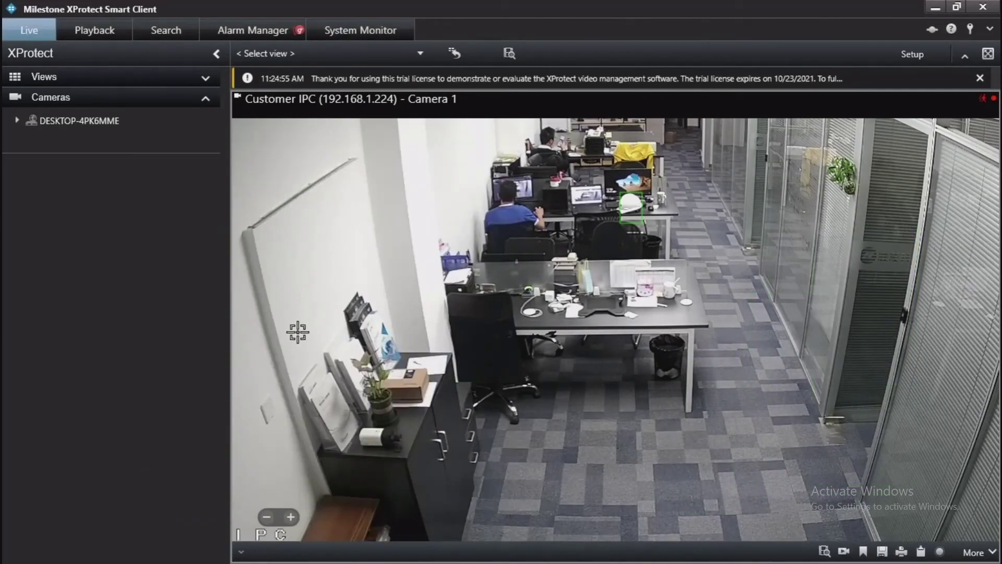